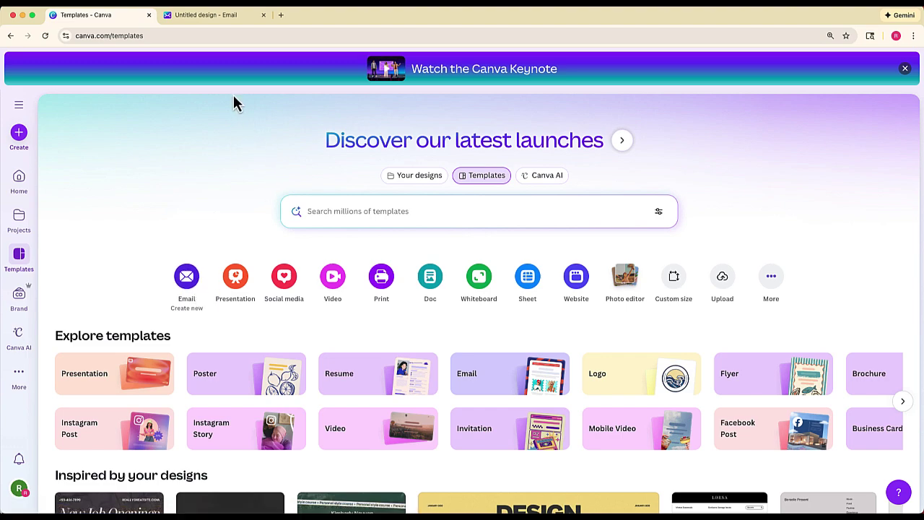
Switch to the 'Untitled design - Email' tab and scroll through the Important Class Update newsletter.
click(204, 22)
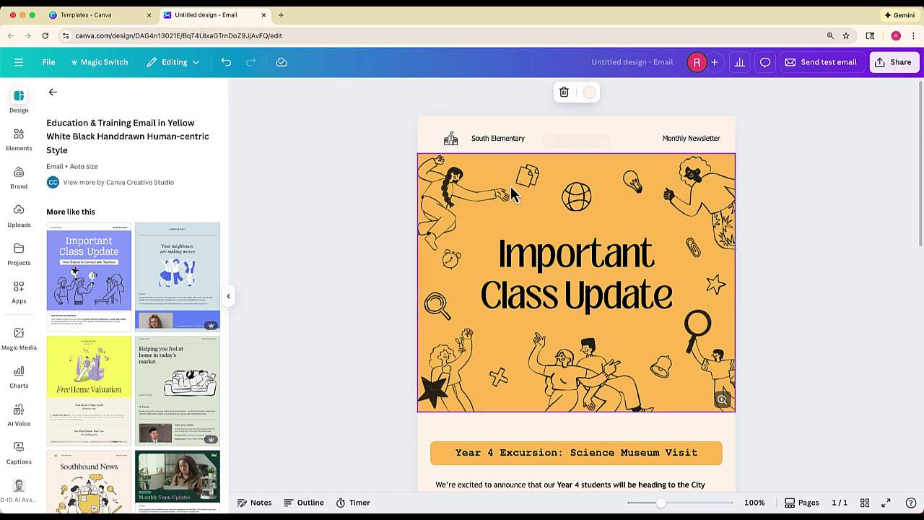
scroll(512, 191, down, 5)
scroll(511, 193, down, 7)
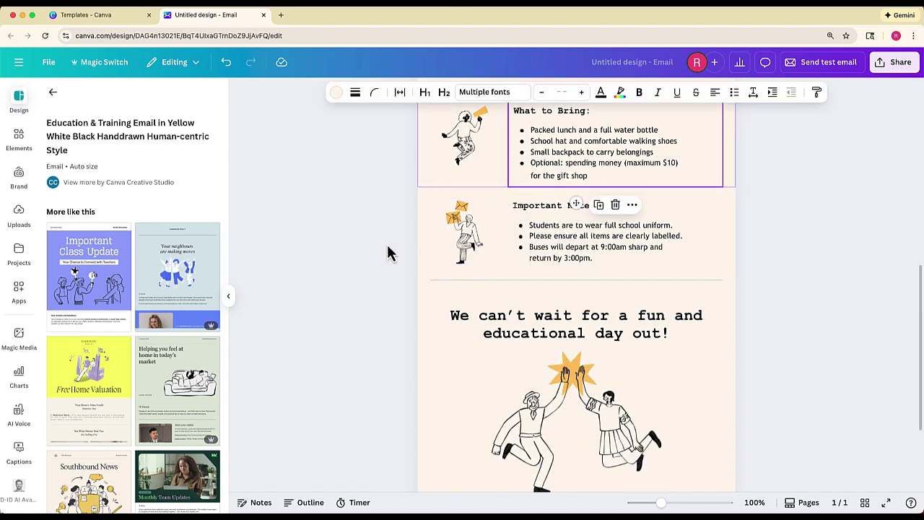
scroll(388, 252, up, 12)
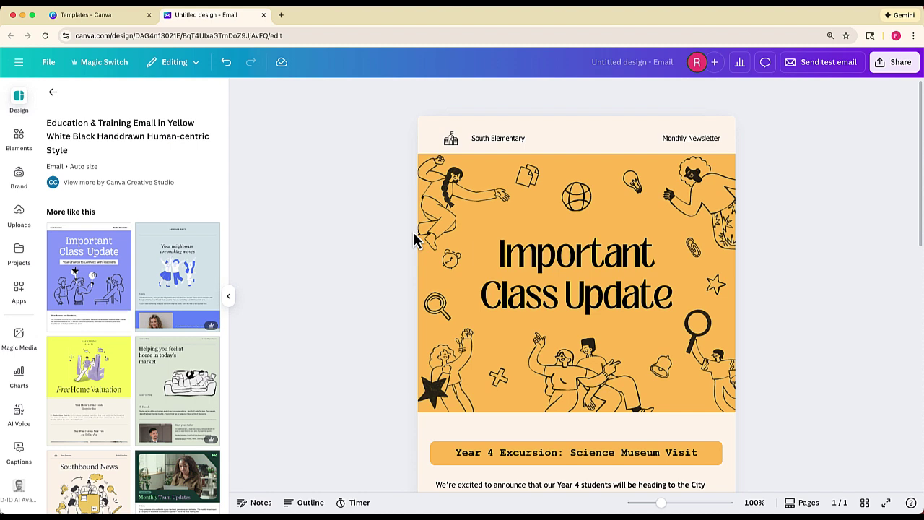
Download the email design from Share with the 'HTML and images' file type.
click(900, 71)
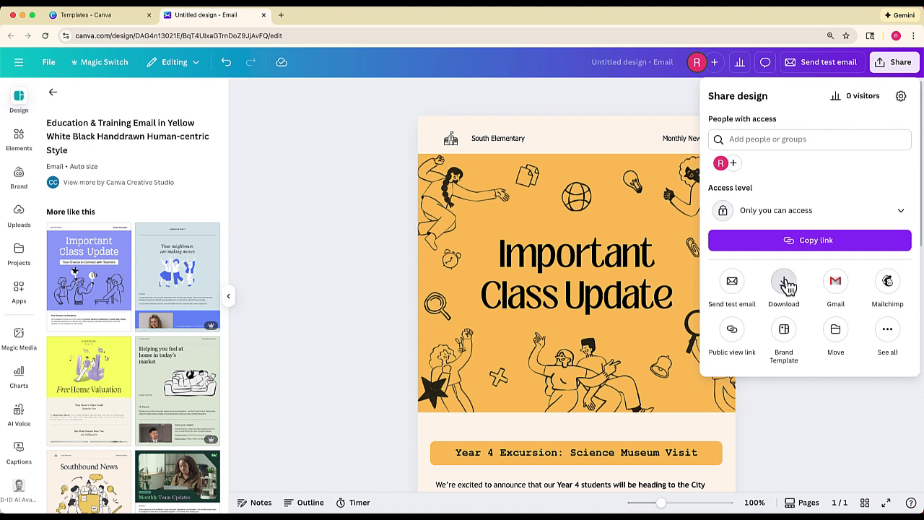
click(787, 288)
click(799, 197)
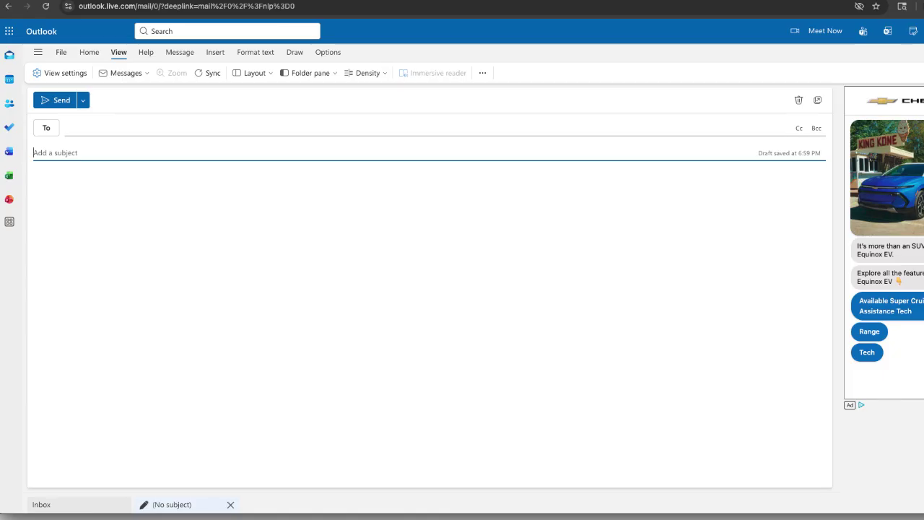
drag(923, 346, 369, 170)
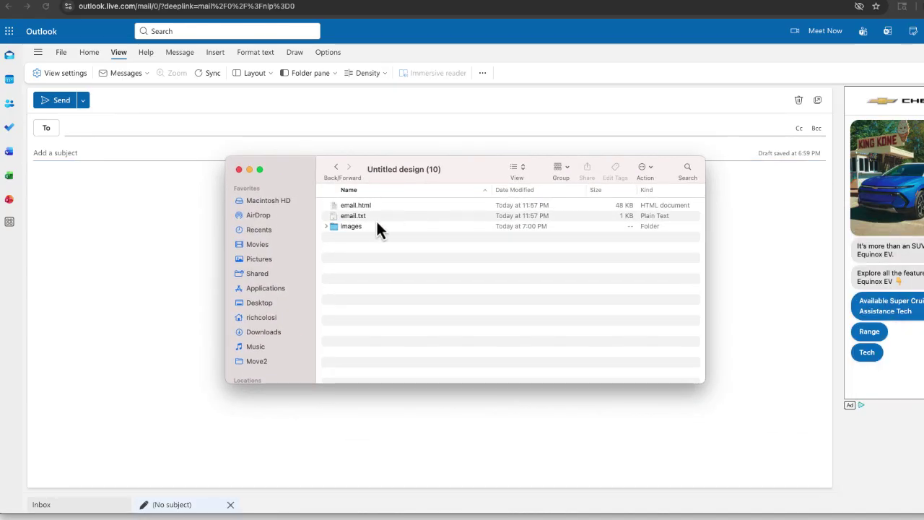
click(365, 217)
click(370, 209)
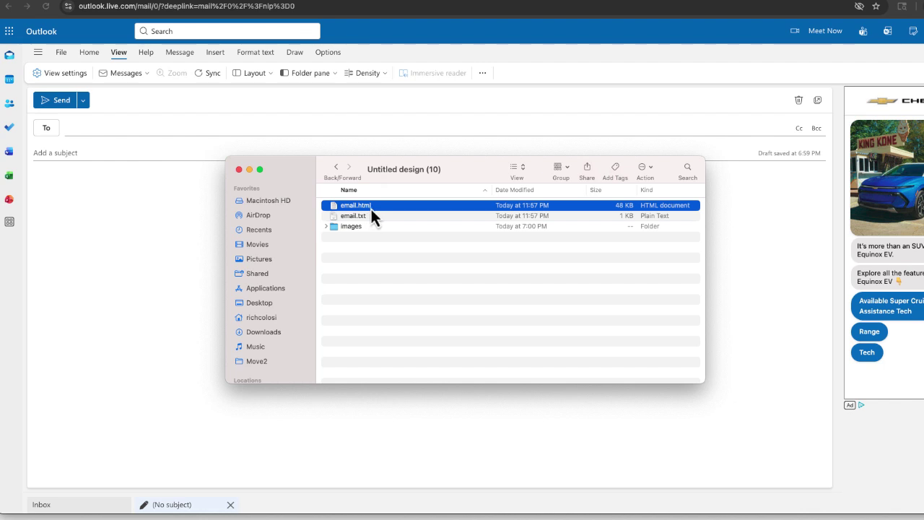
click(178, 214)
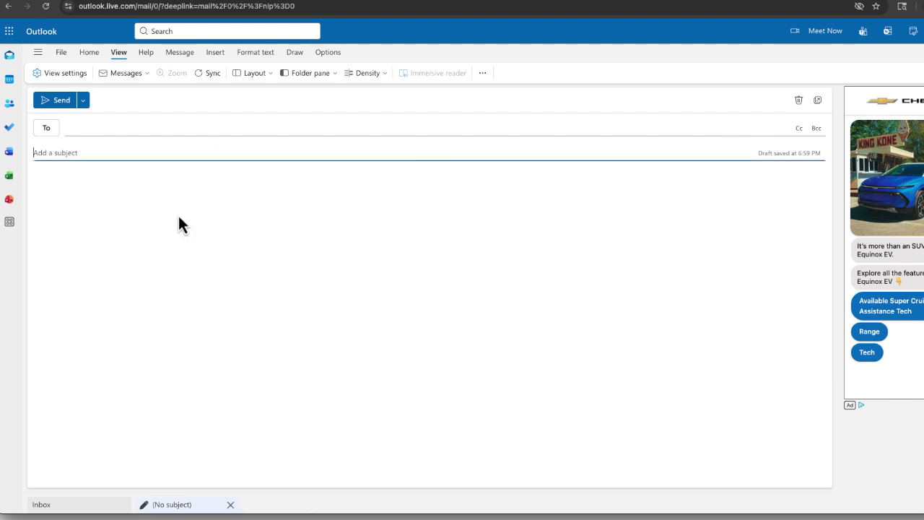
click(91, 54)
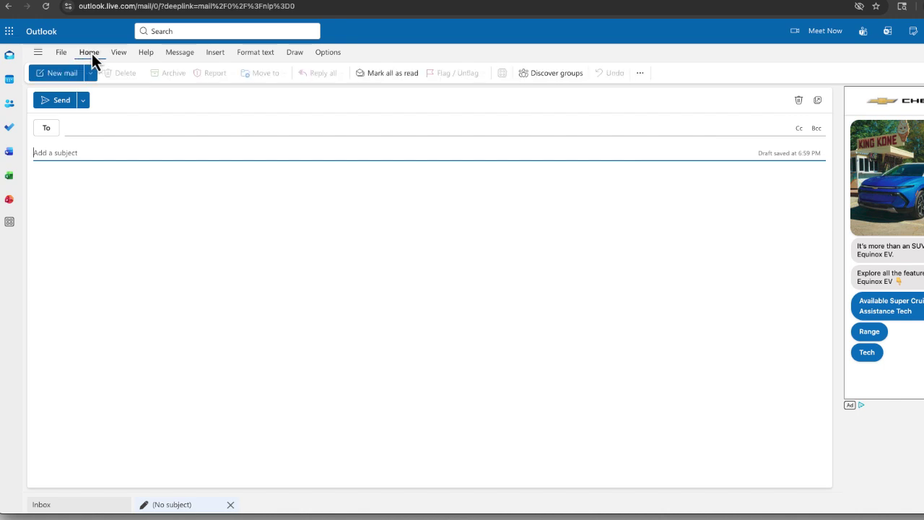
click(112, 53)
click(206, 54)
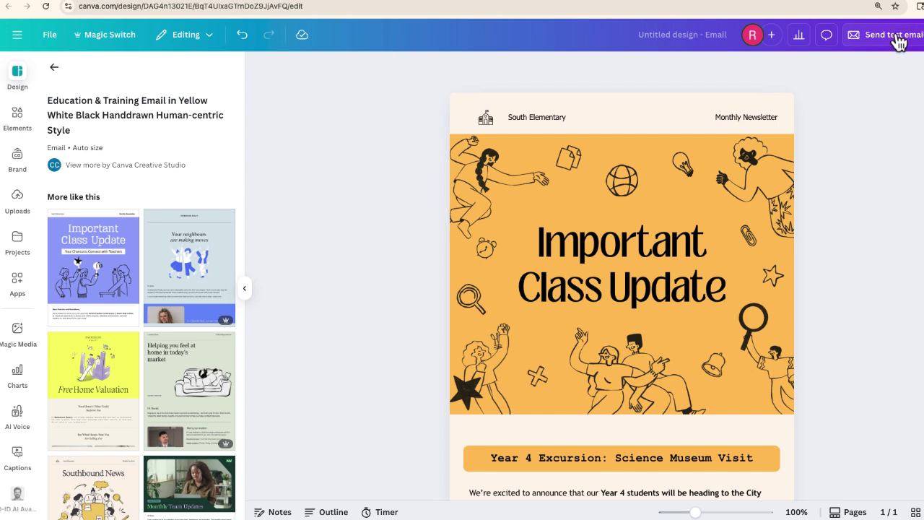
Send a test email of the newsletter with the subject line 'Test'.
click(899, 42)
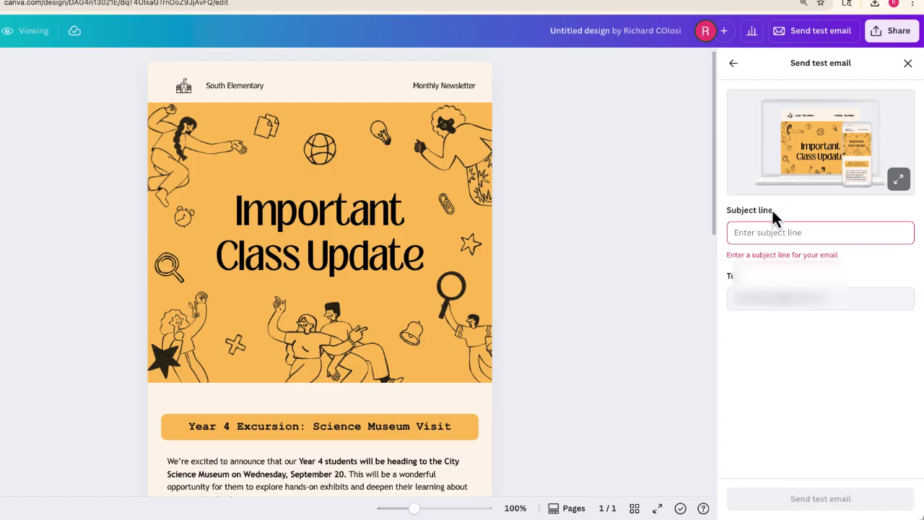
click(768, 234)
text(Test)
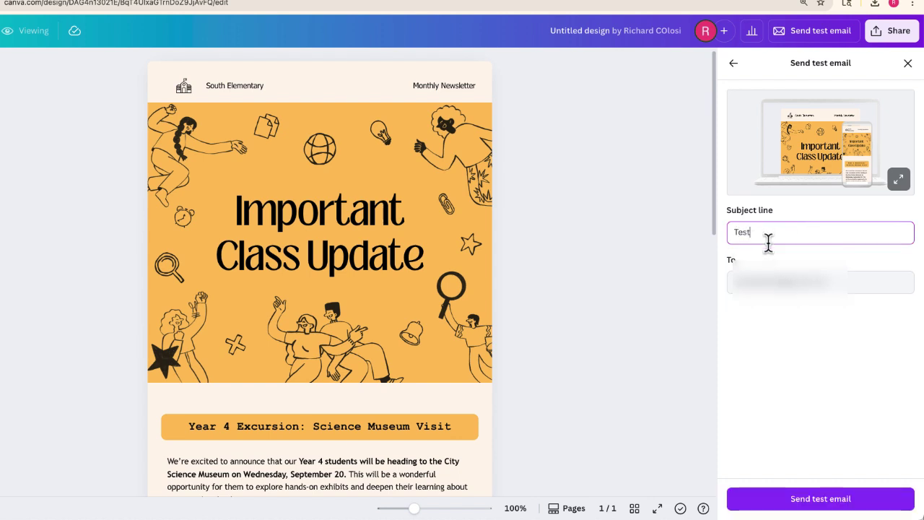
click(868, 505)
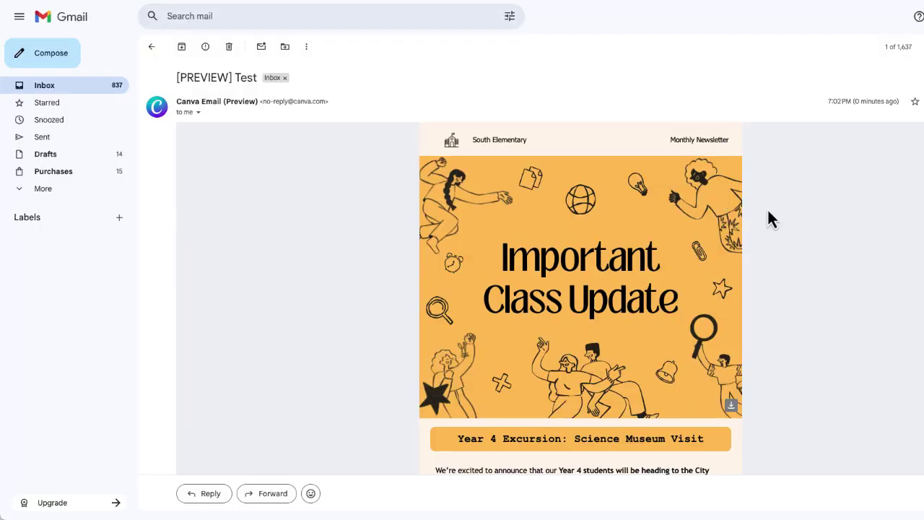
Review the received [PREVIEW] Test newsletter in Gmail and open its More menu to forward it.
scroll(827, 238, down, 3)
scroll(828, 238, down, 4)
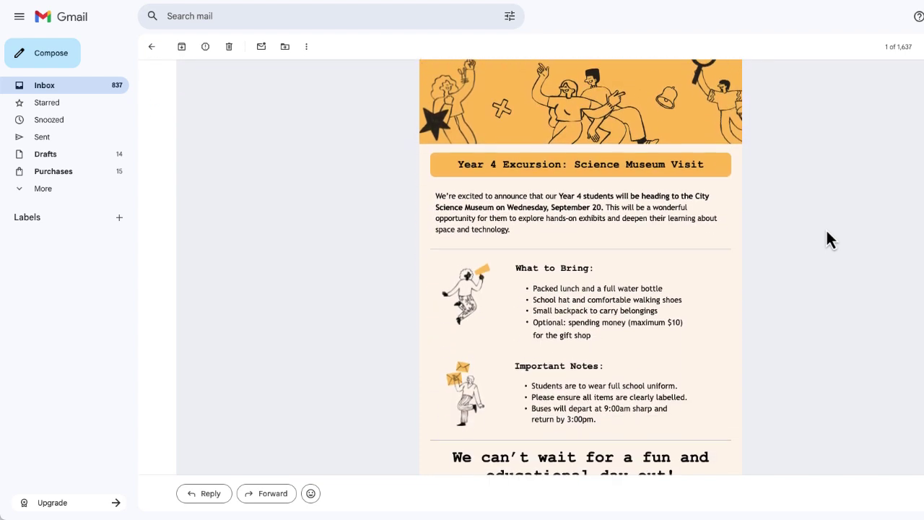
scroll(828, 238, up, 3)
scroll(826, 228, up, 4)
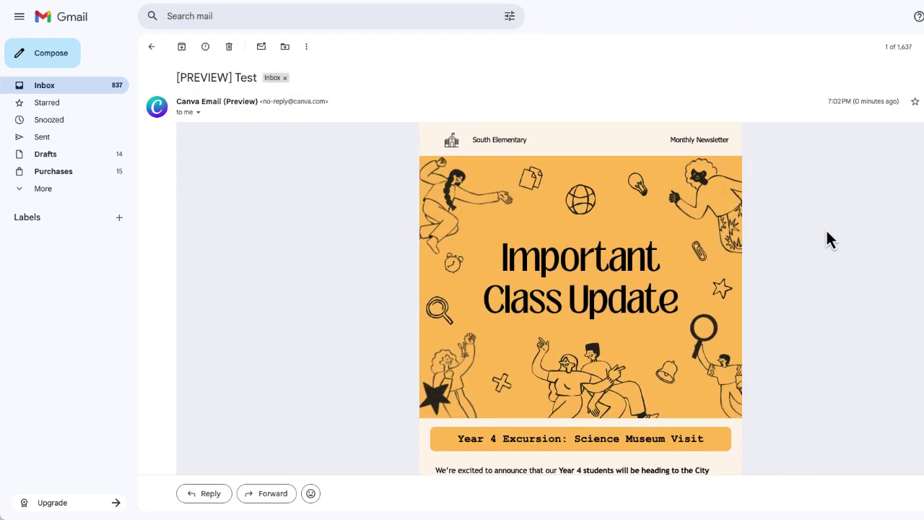
click(874, 103)
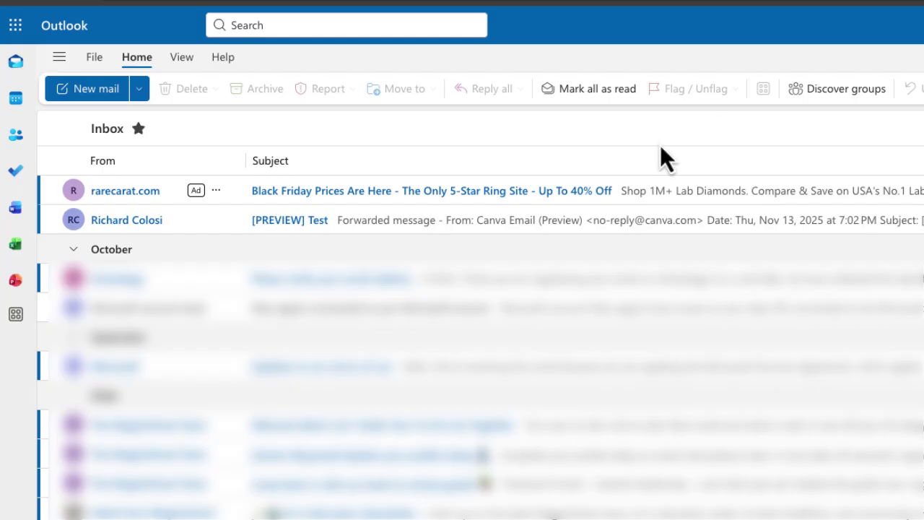
Forward the [PREVIEW] Test message in Outlook and delete the old forwarded header lines.
click(438, 224)
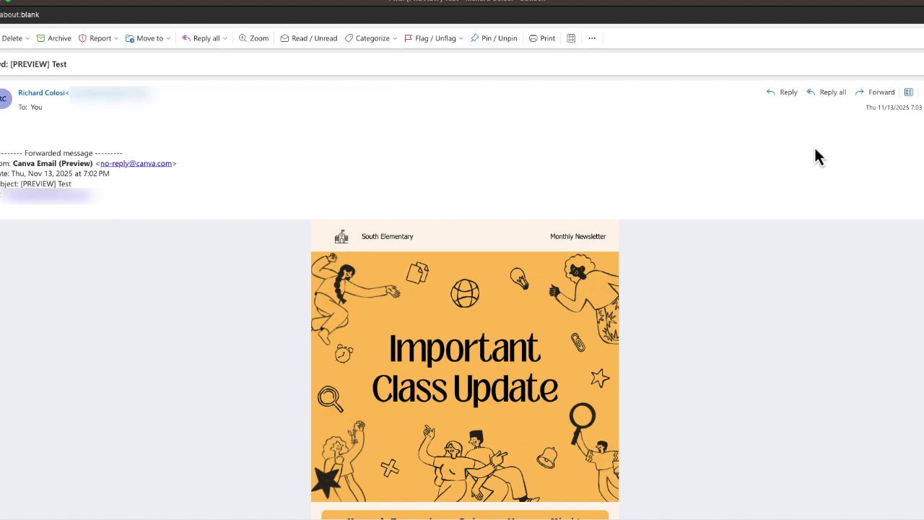
click(882, 103)
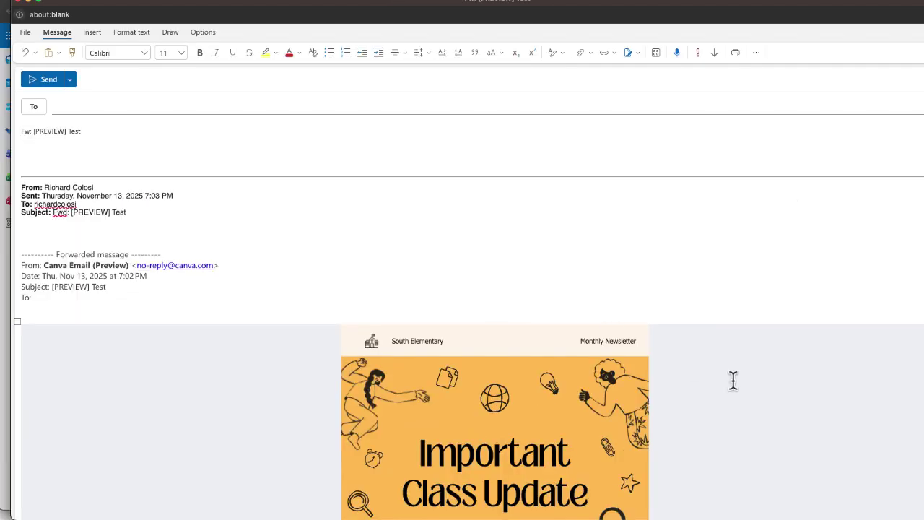
scroll(541, 284, down, 3)
scroll(541, 284, down, 2)
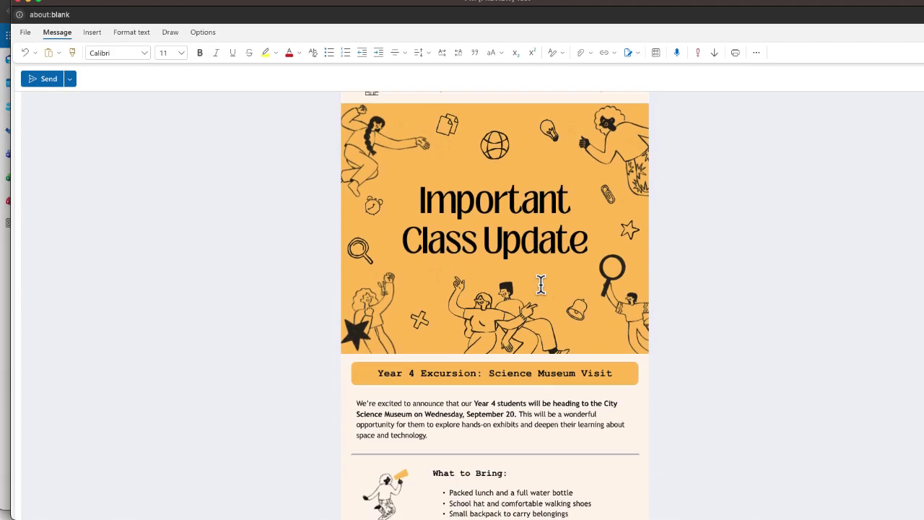
scroll(541, 285, up, 6)
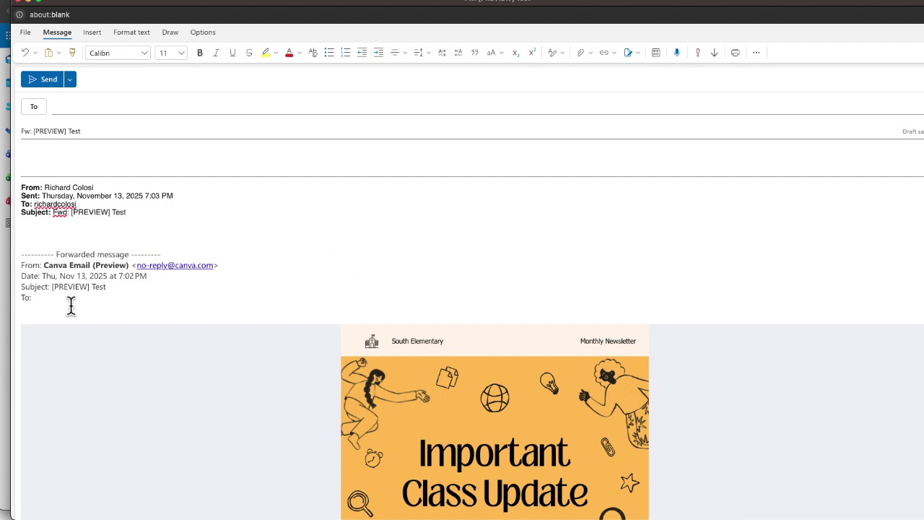
drag(50, 305, 22, 182)
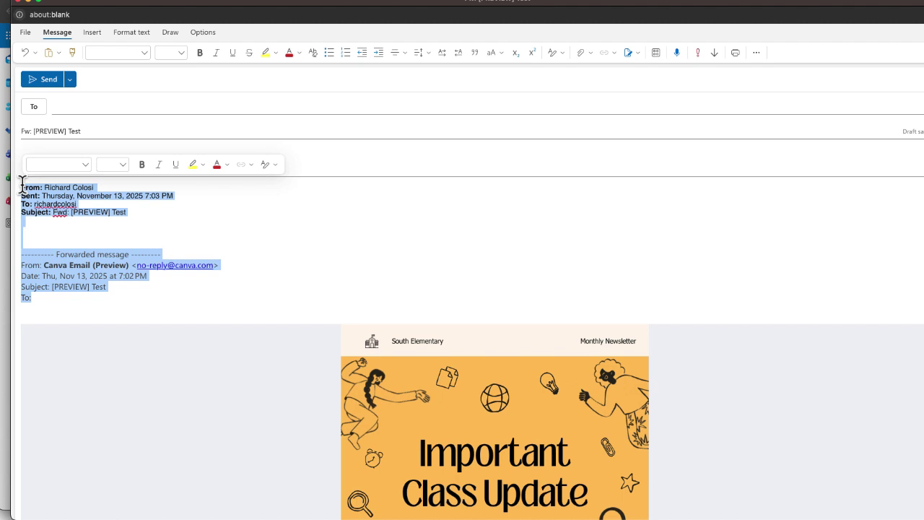
key(BackSpace)
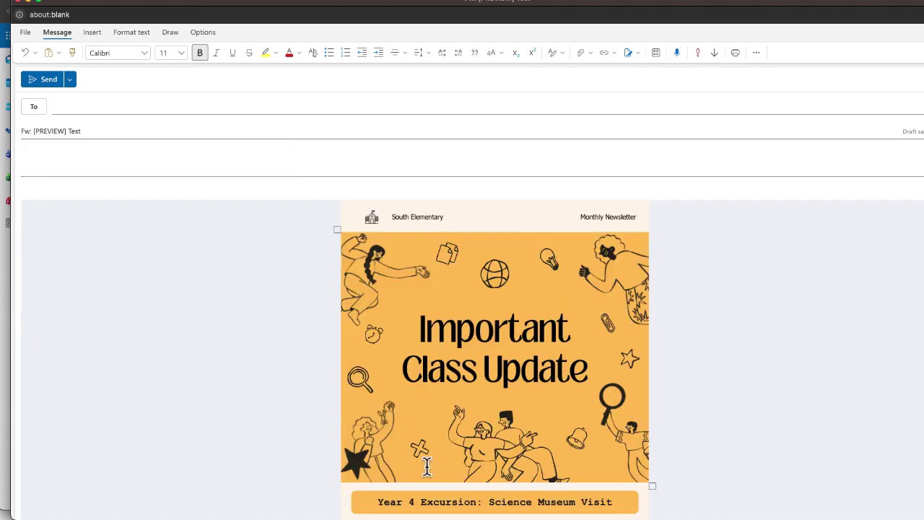
Replace the forward's subject with 'Important Class Update'.
scroll(473, 408, down, 8)
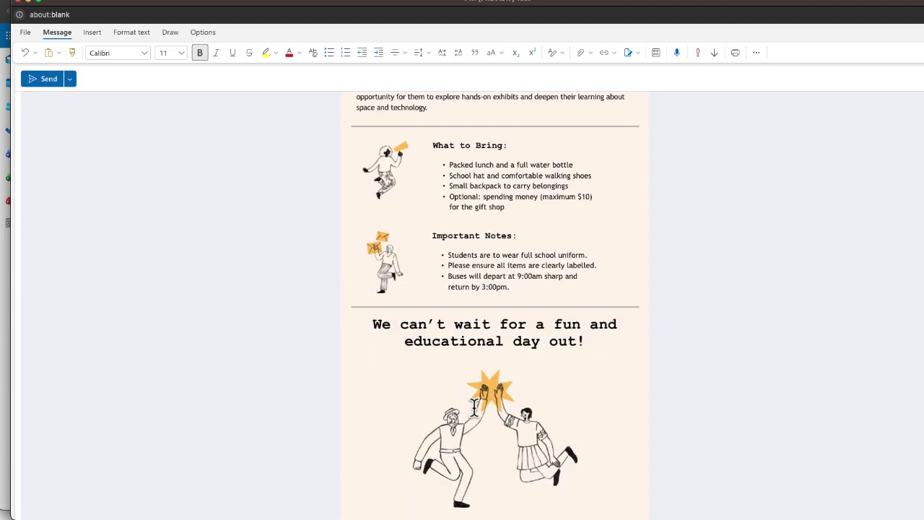
scroll(474, 408, up, 7)
scroll(474, 408, up, 2)
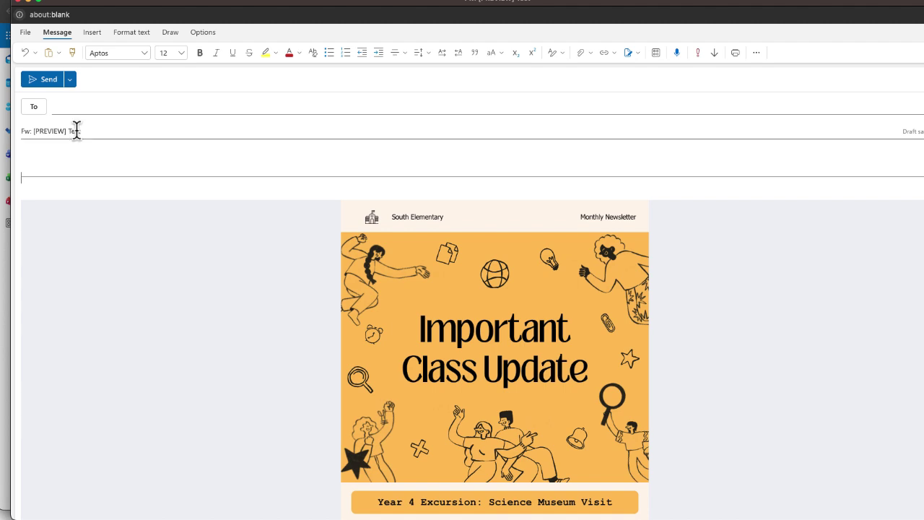
drag(83, 131, 21, 140)
text(Important Class Update)
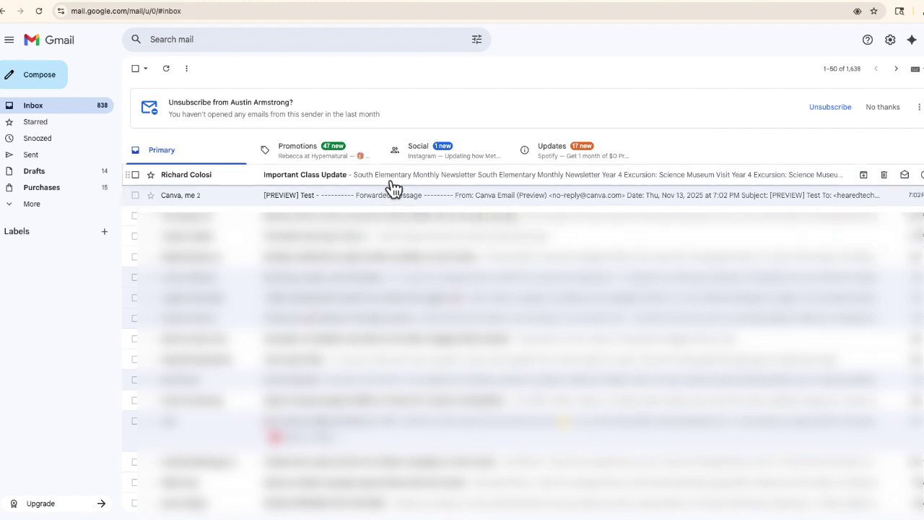
Open the 'Important Class Update' email in Gmail and scroll through the South Elementary newsletter.
click(395, 179)
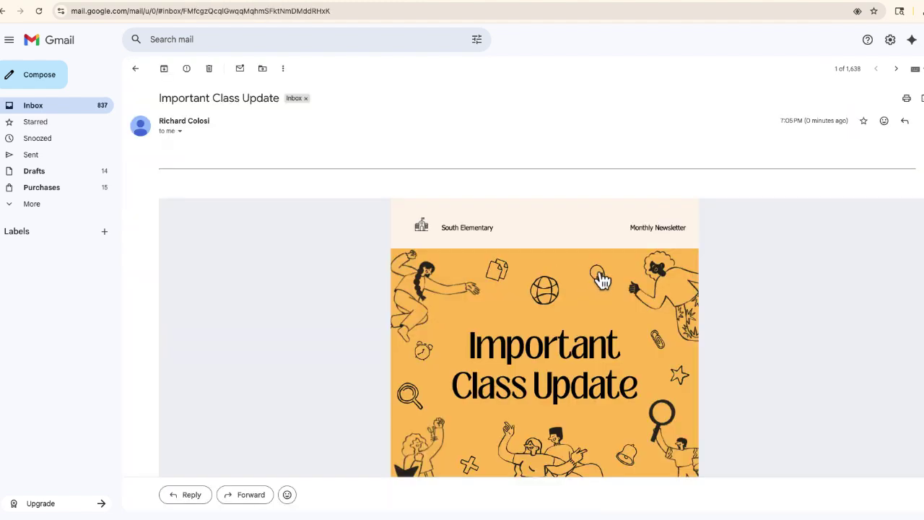
scroll(604, 286, down, 2)
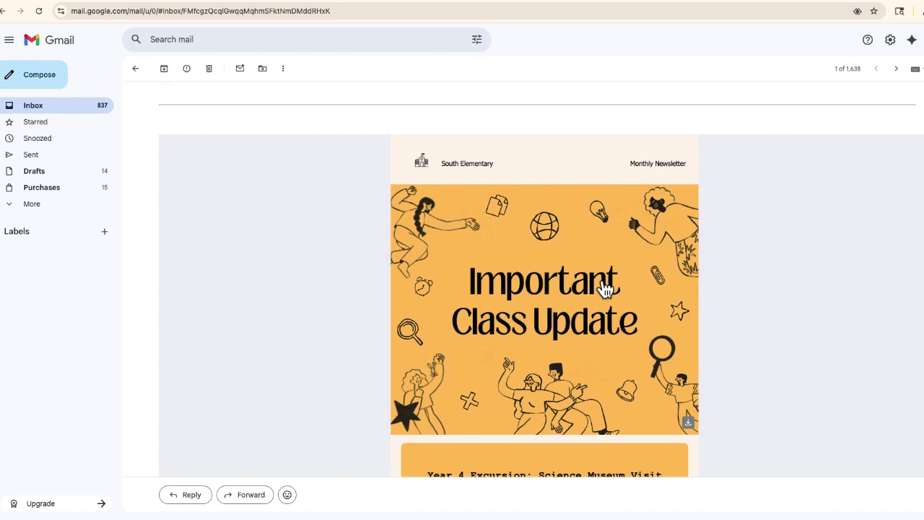
scroll(605, 289, up, 1)
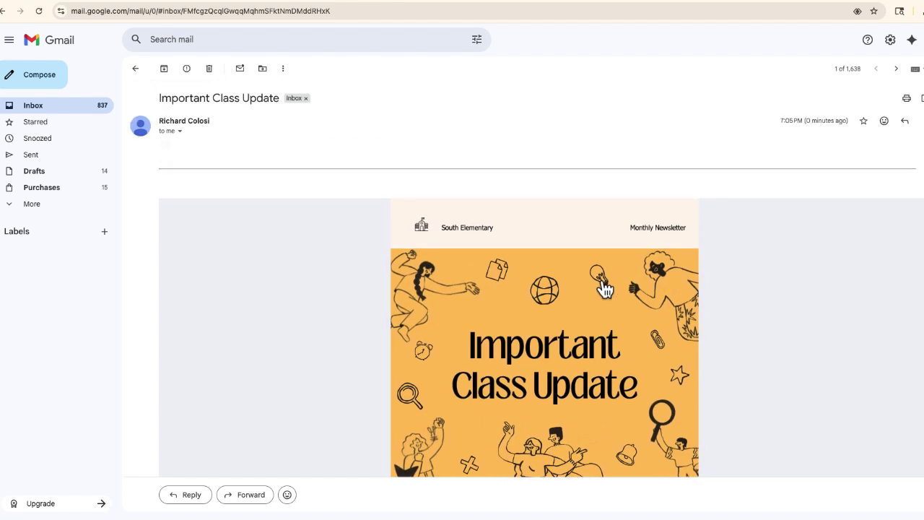